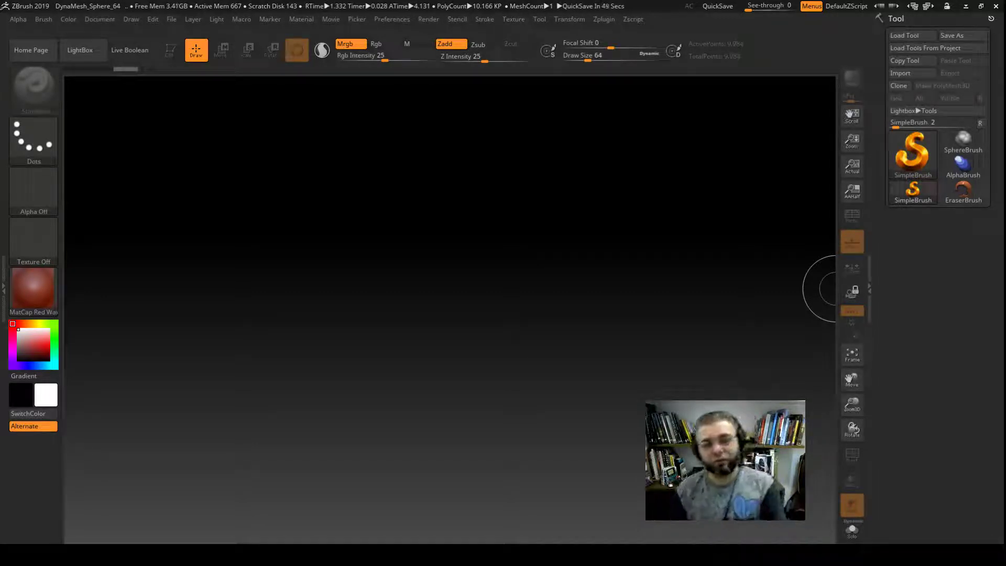
Draw a Sphere3D from Quick Pick onto the canvas in Edit mode, zoomed out
{"action": "left_click", "coordinate": [83, 55]}
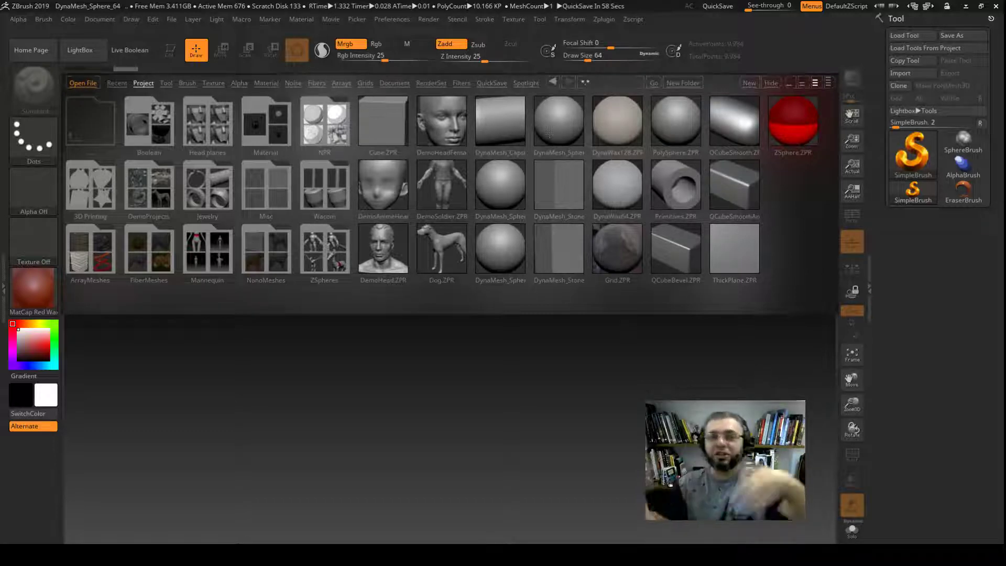
{"action": "left_click", "coordinate": [80, 50]}
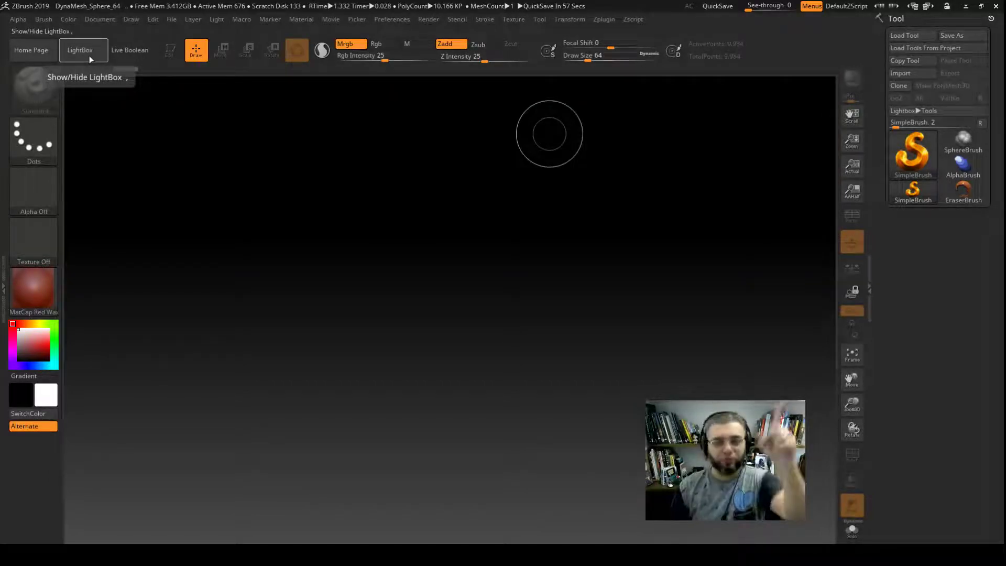
{"action": "left_click", "coordinate": [915, 167]}
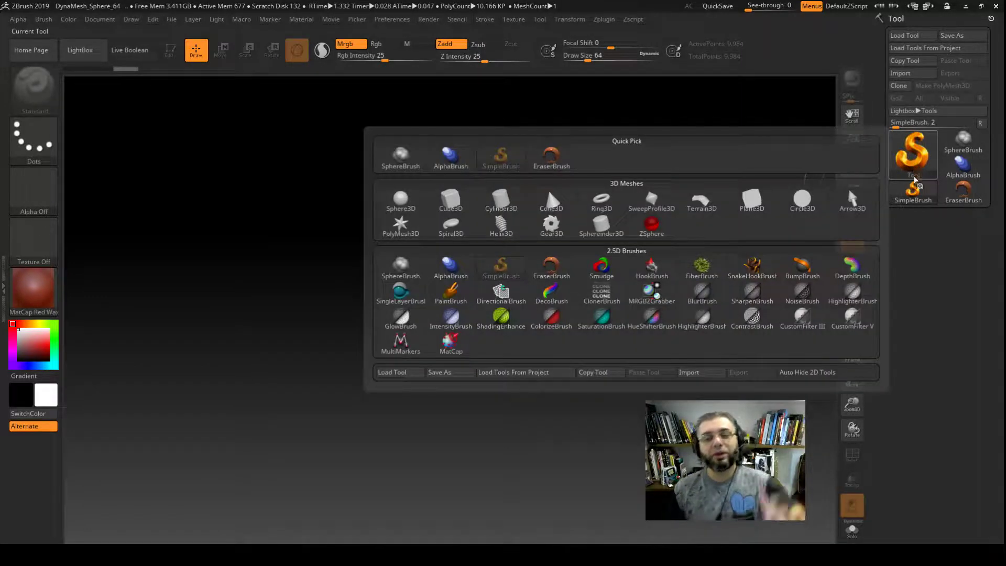
{"action": "left_click", "coordinate": [912, 161]}
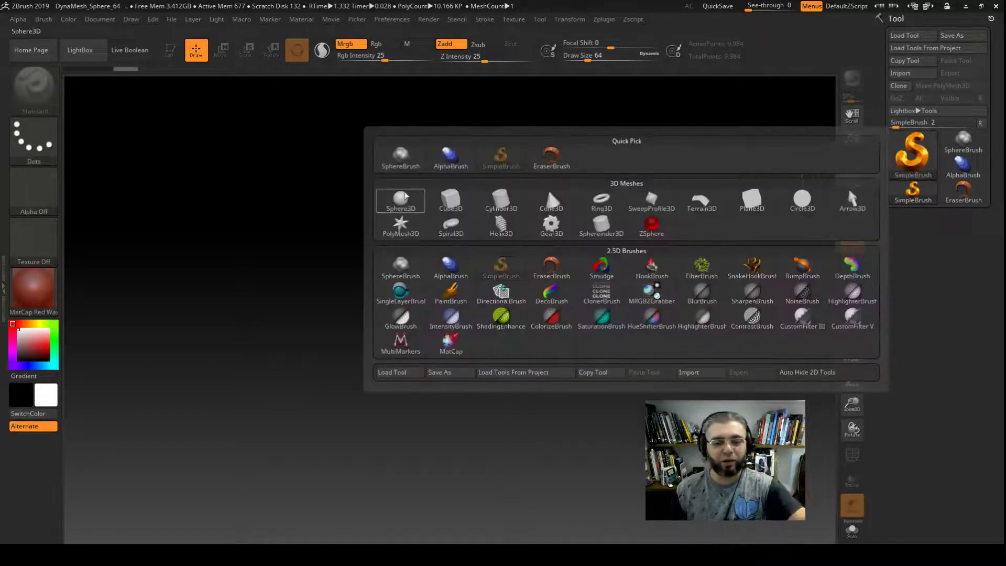
{"action": "left_click", "coordinate": [402, 199]}
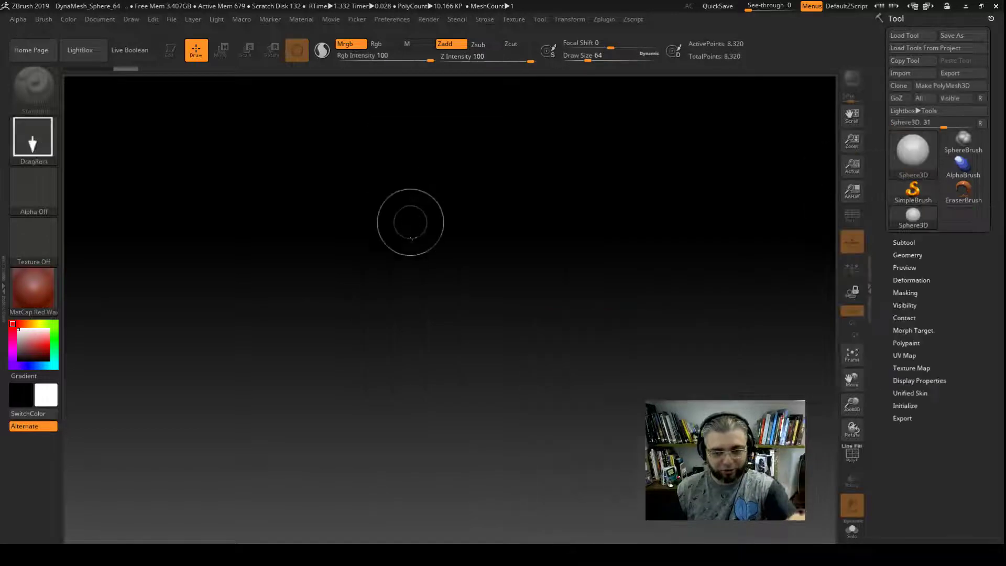
{"action": "left_click_drag", "start_coordinate": [423, 324], "coordinate": [449, 512]}
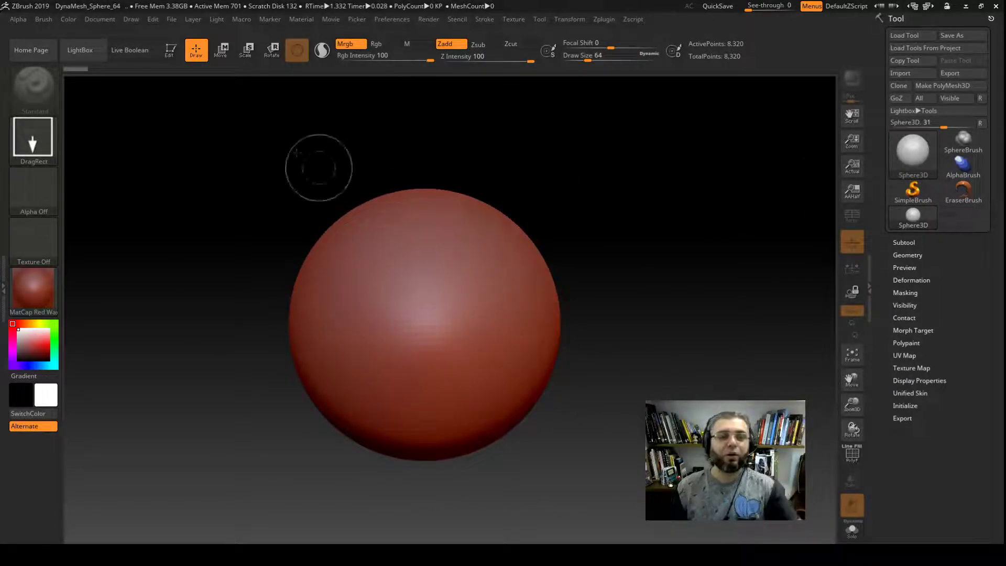
{"action": "left_click", "coordinate": [171, 49]}
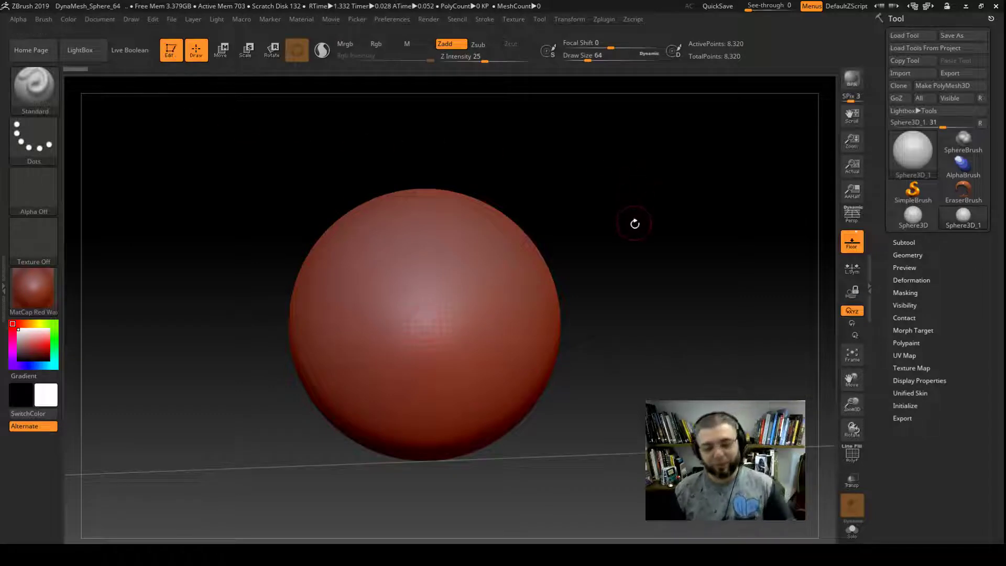
{"action": "left_click_drag", "start_coordinate": [644, 288], "coordinate": [625, 198], "text": "alt"}
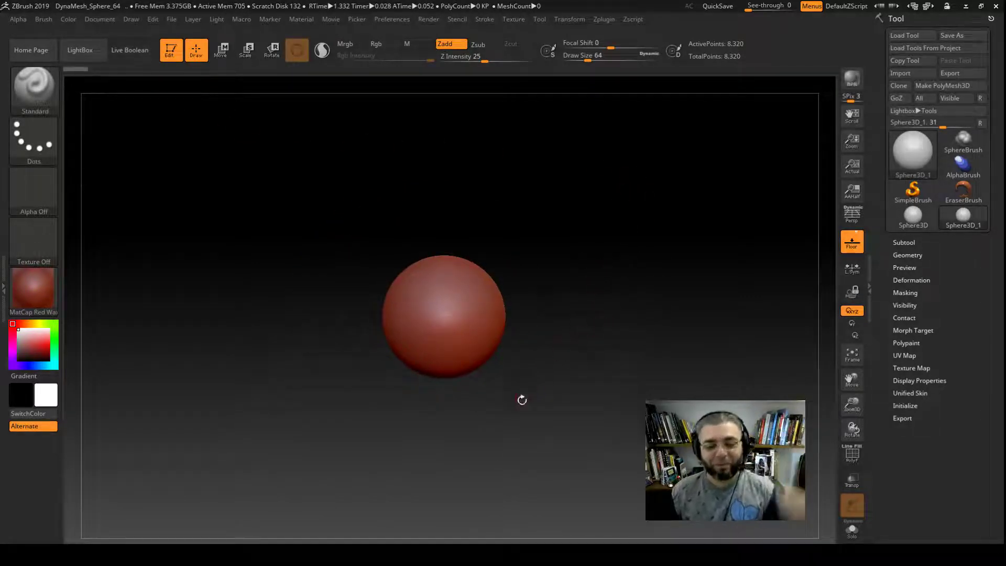
Enable perspective view and switch the sphere from MatCap Red Wax to BasicMaterial
{"action": "left_click", "coordinate": [851, 219]}
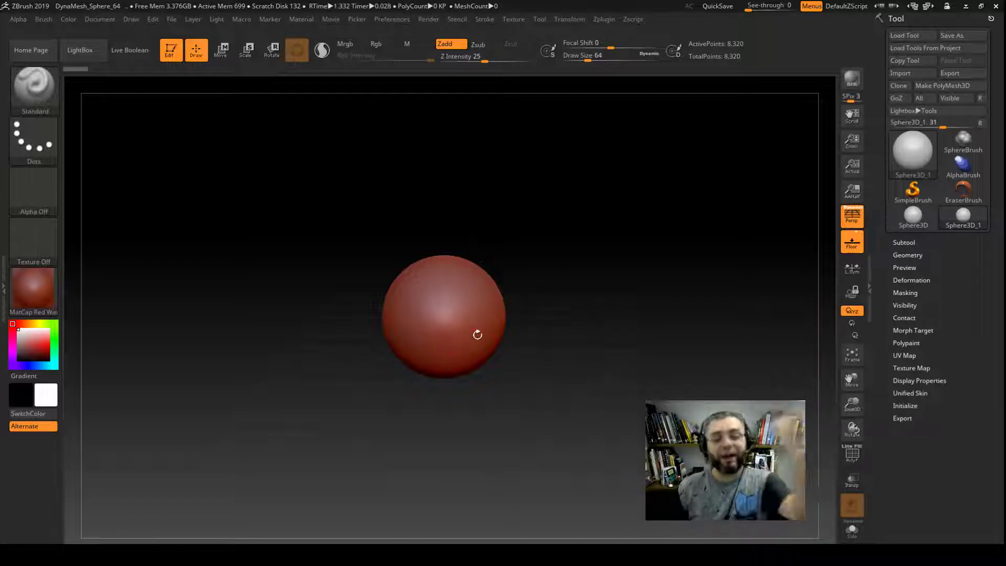
{"action": "left_click", "coordinate": [28, 298]}
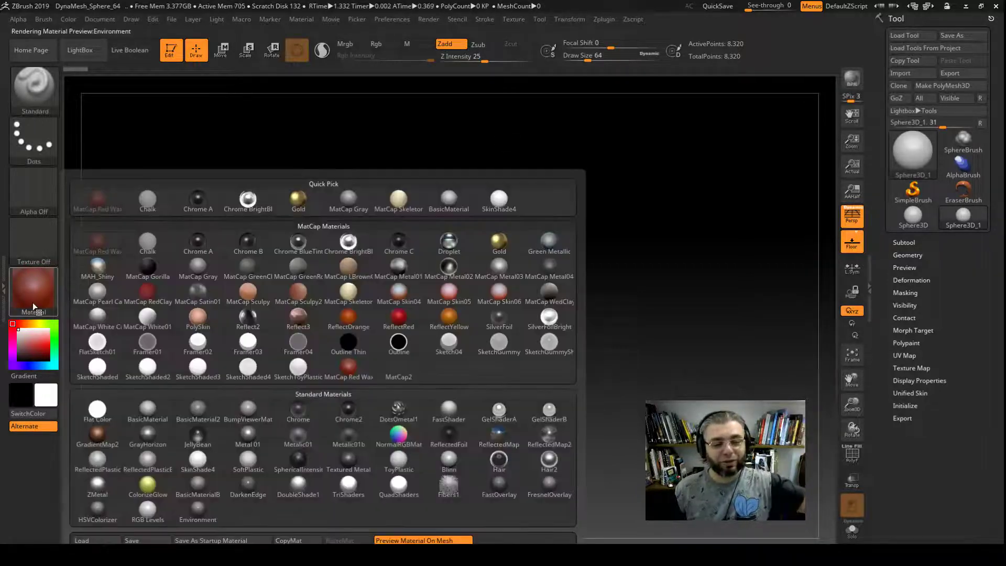
{"action": "left_click", "coordinate": [148, 412]}
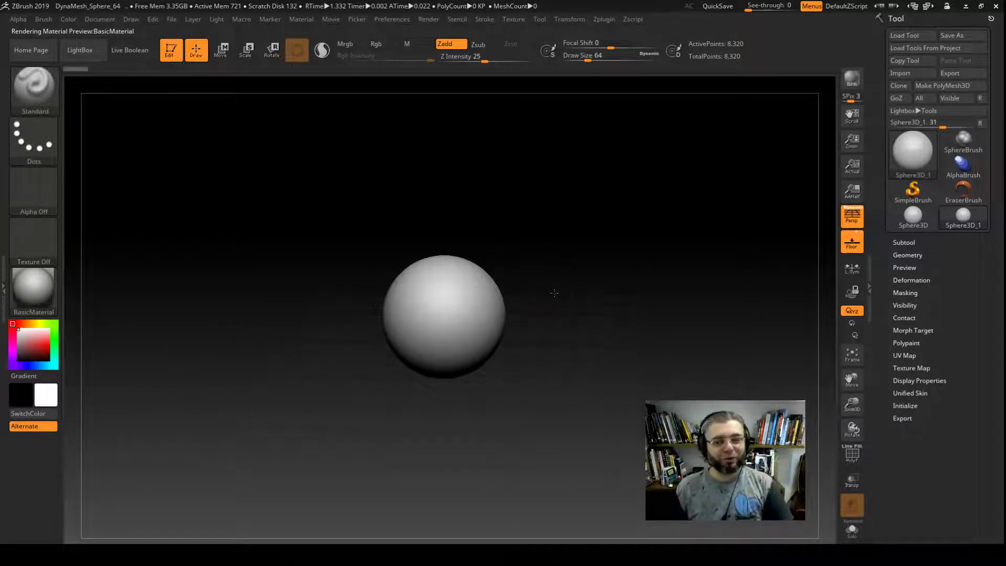
Set the Document background gradient Rate to 0 for a flat grey backdrop
{"action": "left_click", "coordinate": [100, 19]}
{"action": "left_click", "coordinate": [131, 19]}
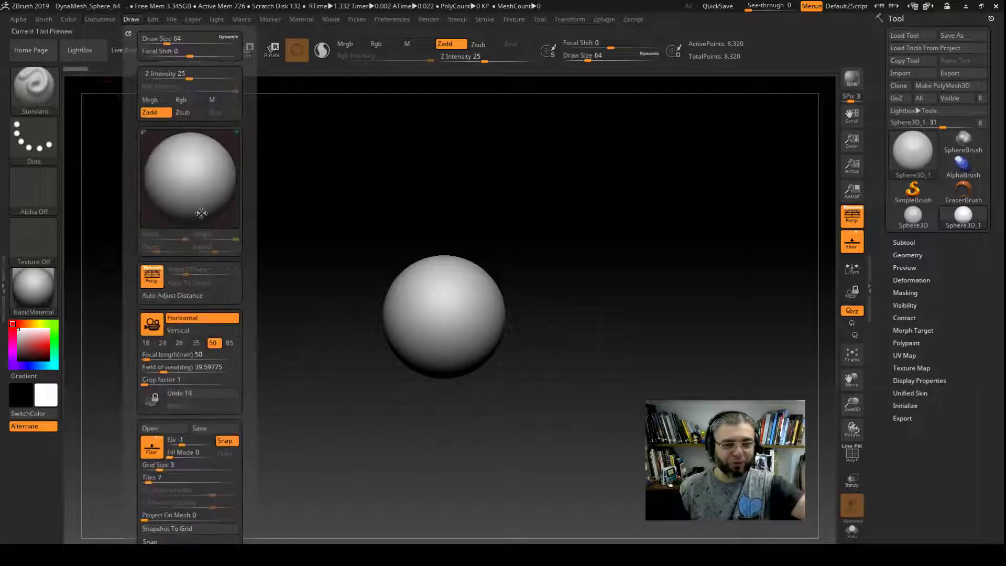
{"action": "left_click", "coordinate": [99, 18]}
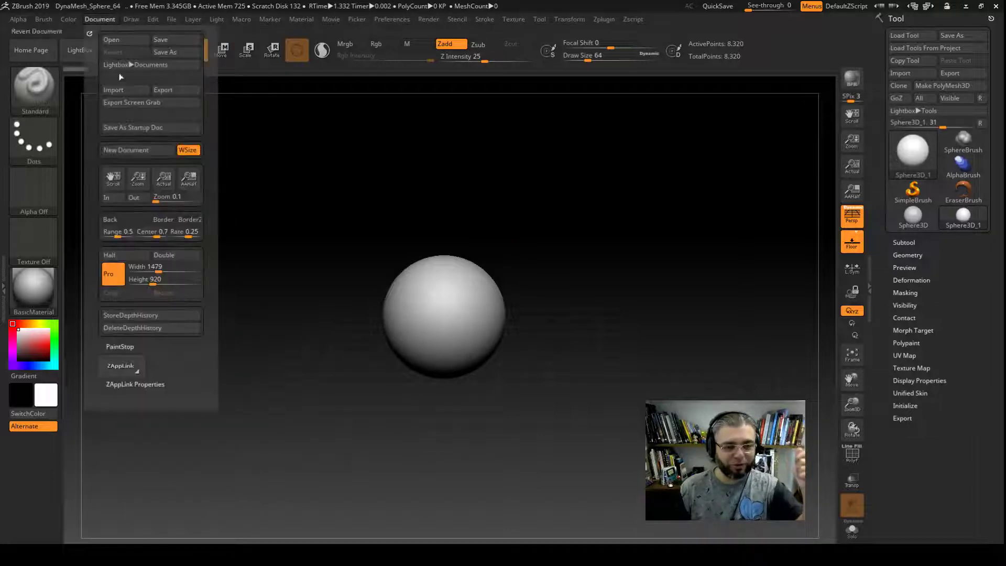
{"action": "left_click", "coordinate": [184, 233]}
{"action": "type", "text": "0"}
{"action": "key", "text": "Return"}
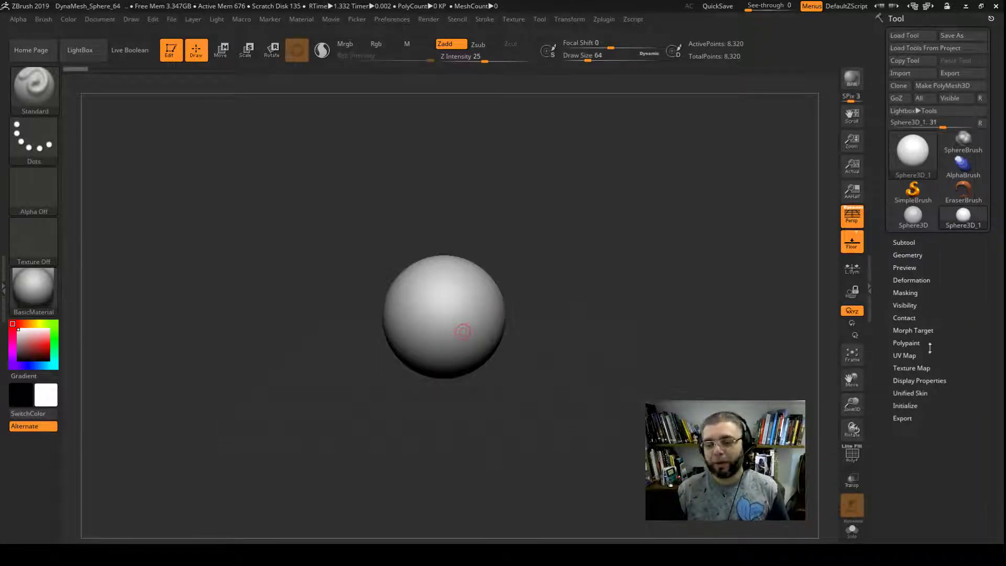
Turn on PolyF and reinitialize the sphere with HDivide 29 and VDivide 36
{"action": "left_click", "coordinate": [906, 406]}
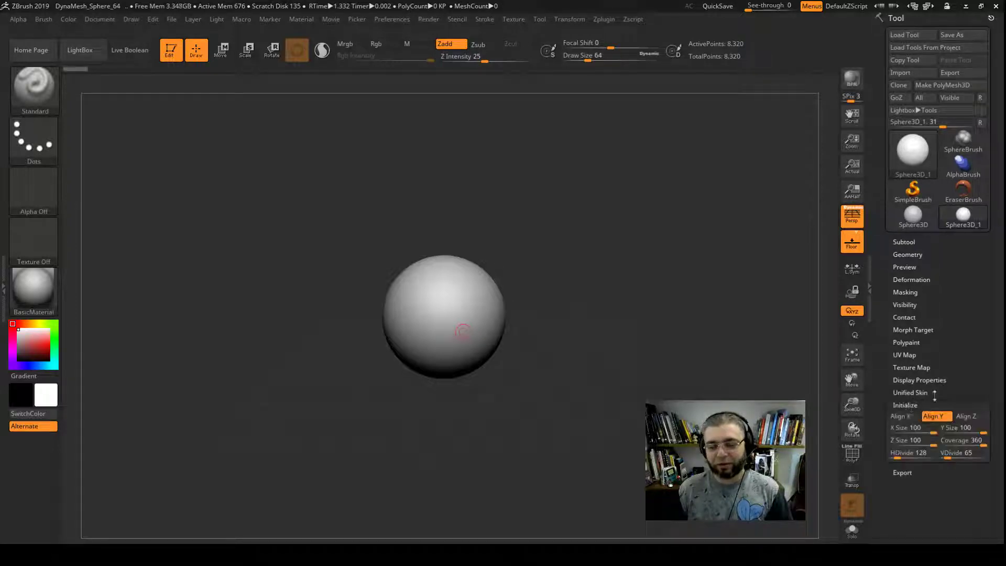
{"action": "scroll", "coordinate": [933, 361], "scroll_direction": "down", "scroll_amount": 2}
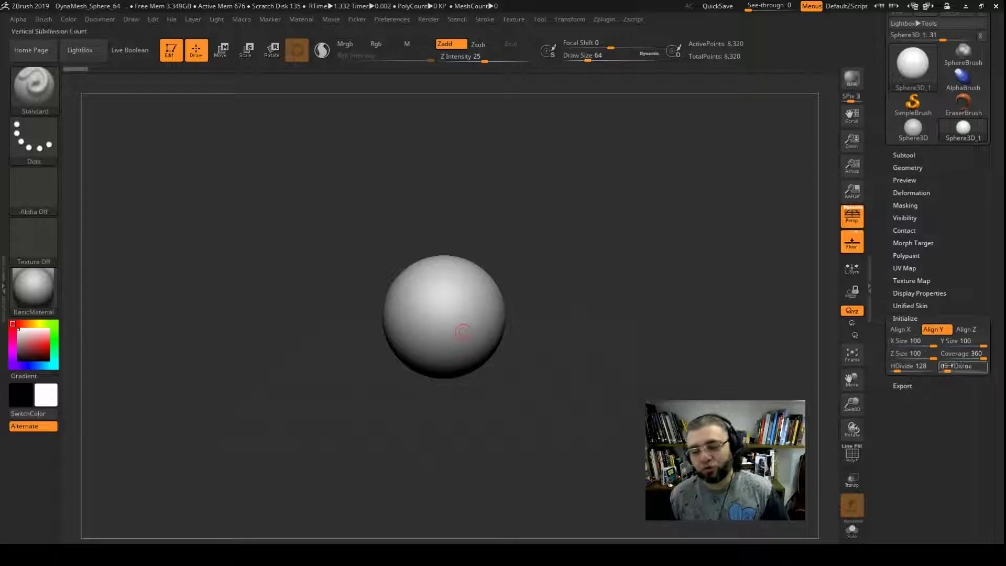
{"action": "mouse_move", "coordinate": [566, 313]}
{"action": "right_mouse_down", "text": "alt"}
{"action": "mouse_move", "coordinate": [578, 415]}
{"action": "mouse_move", "coordinate": [603, 344]}
{"action": "right_mouse_up", "text": "alt"}
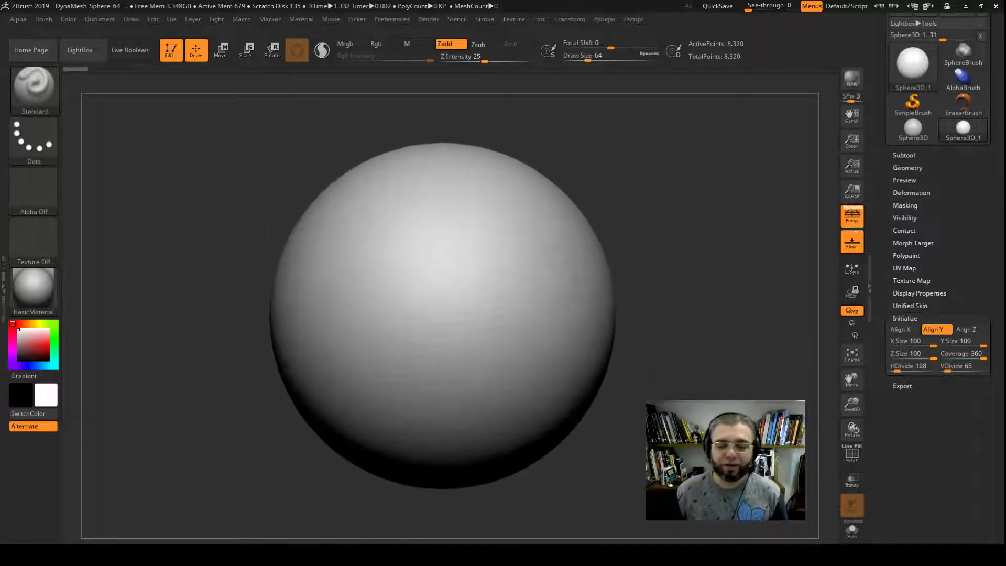
{"action": "left_click", "coordinate": [852, 454]}
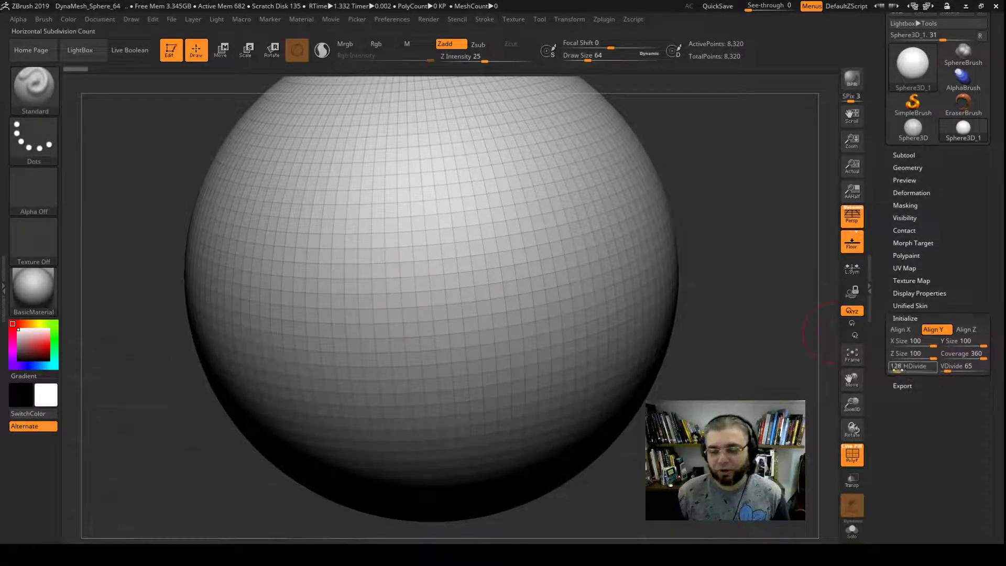
{"action": "left_click_drag", "start_coordinate": [905, 366], "coordinate": [893, 367]}
{"action": "left_click_drag", "start_coordinate": [956, 367], "coordinate": [945, 368]}
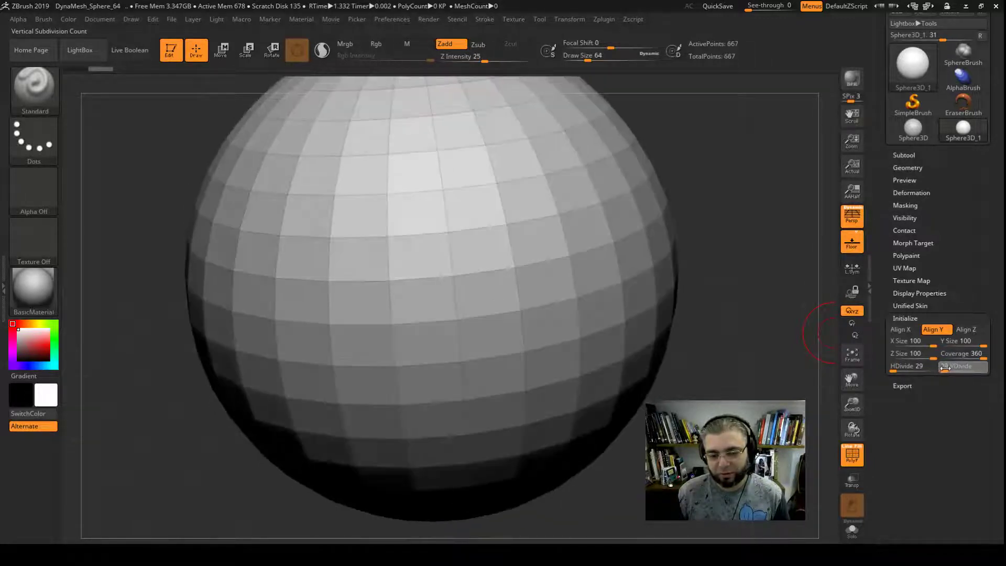
{"action": "mouse_move", "coordinate": [760, 375]}
{"action": "right_mouse_down", "text": "alt"}
{"action": "mouse_move", "coordinate": [704, 269]}
{"action": "mouse_move", "coordinate": [681, 253]}
{"action": "right_mouse_up", "text": "alt"}
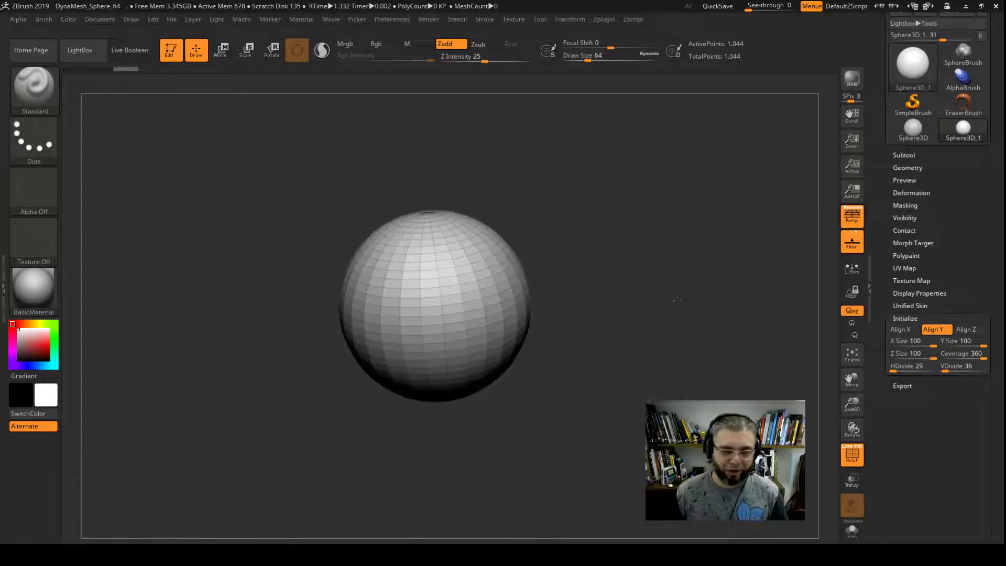
{"action": "left_click", "coordinate": [911, 318]}
{"action": "left_click_drag", "start_coordinate": [968, 248], "coordinate": [968, 337]}
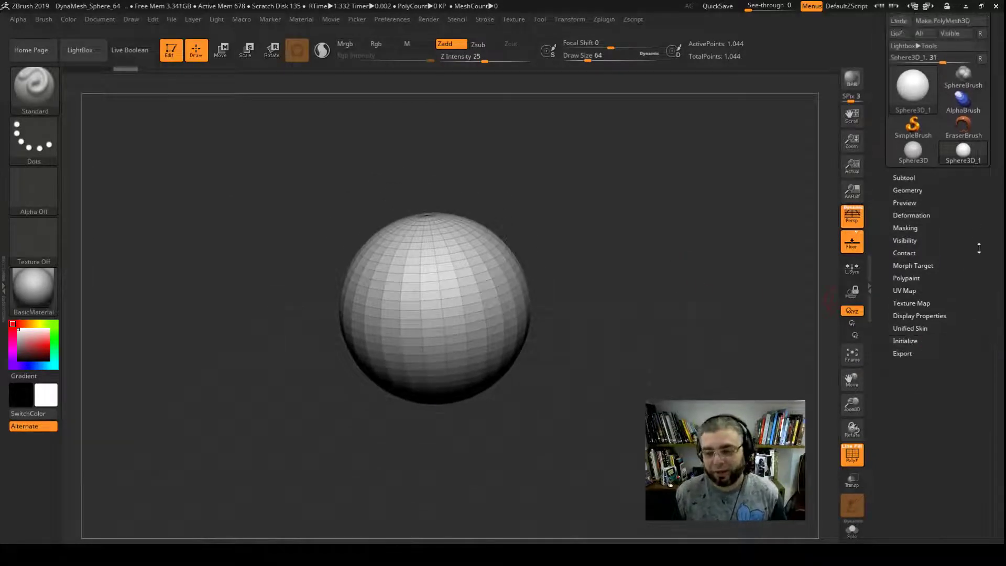
{"action": "mouse_move", "coordinate": [677, 286]}
{"action": "right_mouse_down", "text": "alt"}
{"action": "mouse_move", "coordinate": [587, 276]}
{"action": "mouse_move", "coordinate": [580, 324]}
{"action": "right_mouse_up", "text": "alt"}
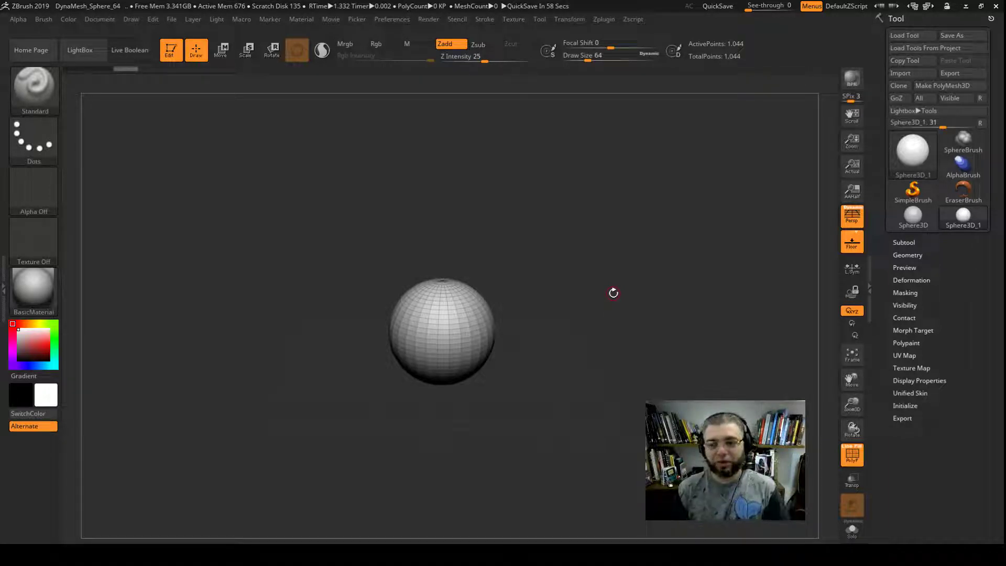
Convert the sphere to PolyMesh3D with PolyF off, and undo a test stroke
{"action": "left_click", "coordinate": [943, 87]}
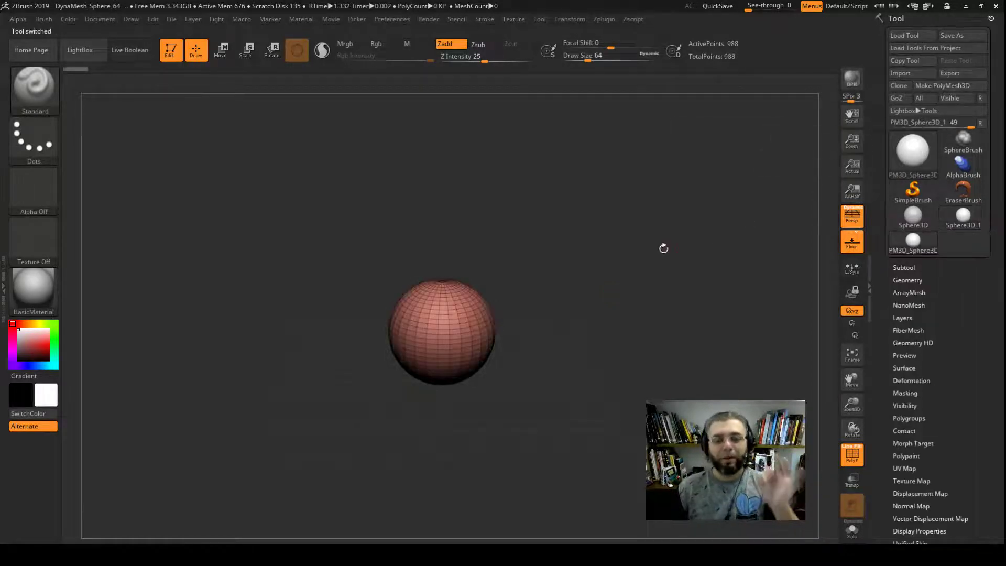
{"action": "left_click", "coordinate": [855, 459]}
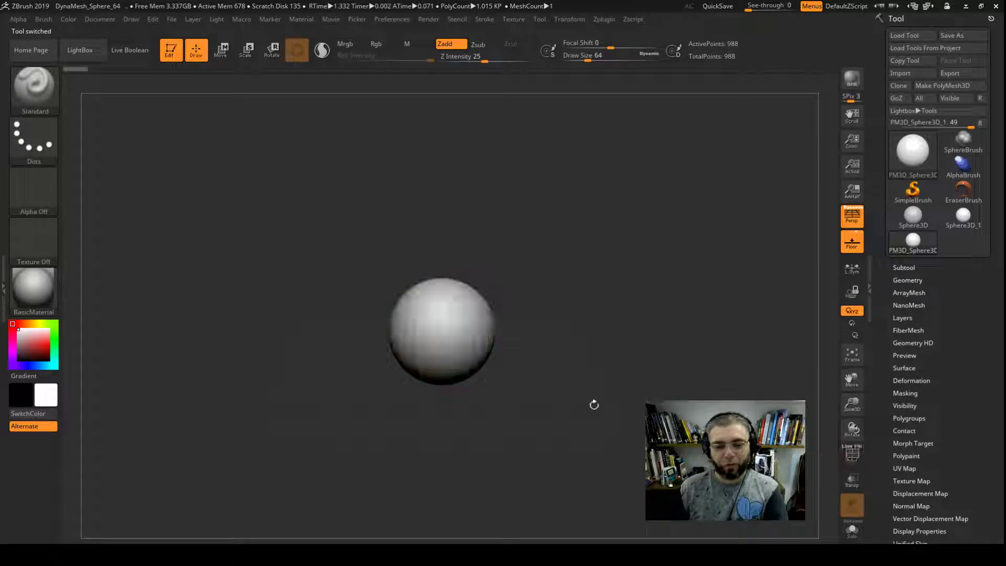
{"action": "mouse_move", "coordinate": [464, 319]}
{"action": "left_mouse_down"}
{"action": "mouse_move", "coordinate": [453, 343]}
{"action": "mouse_move", "coordinate": [440, 330]}
{"action": "mouse_move", "coordinate": [455, 351]}
{"action": "mouse_move", "coordinate": [454, 316]}
{"action": "mouse_move", "coordinate": [460, 357]}
{"action": "left_mouse_up"}
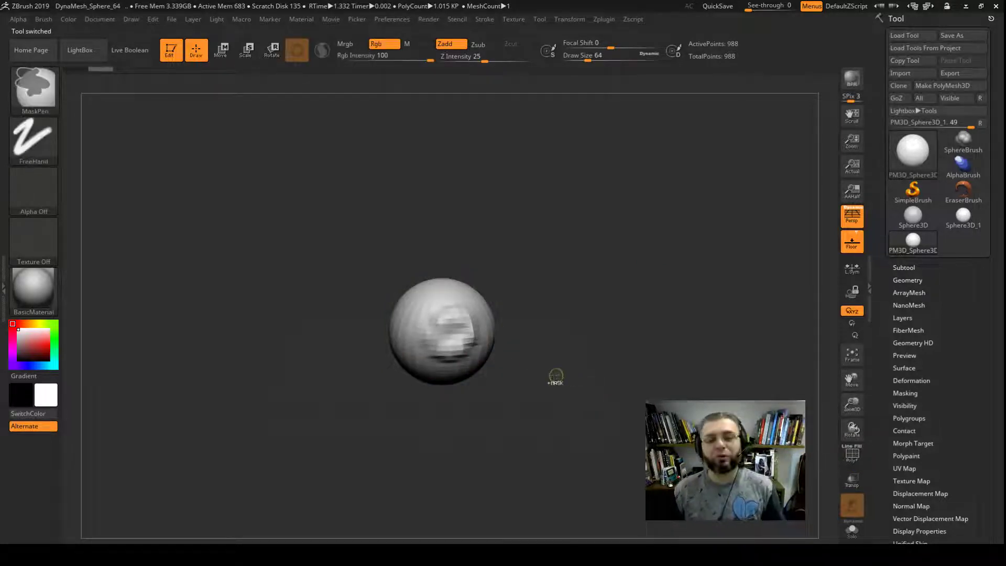
{"action": "key", "text": "ctrl+z"}
{"action": "key", "text": "ctrl+z"}
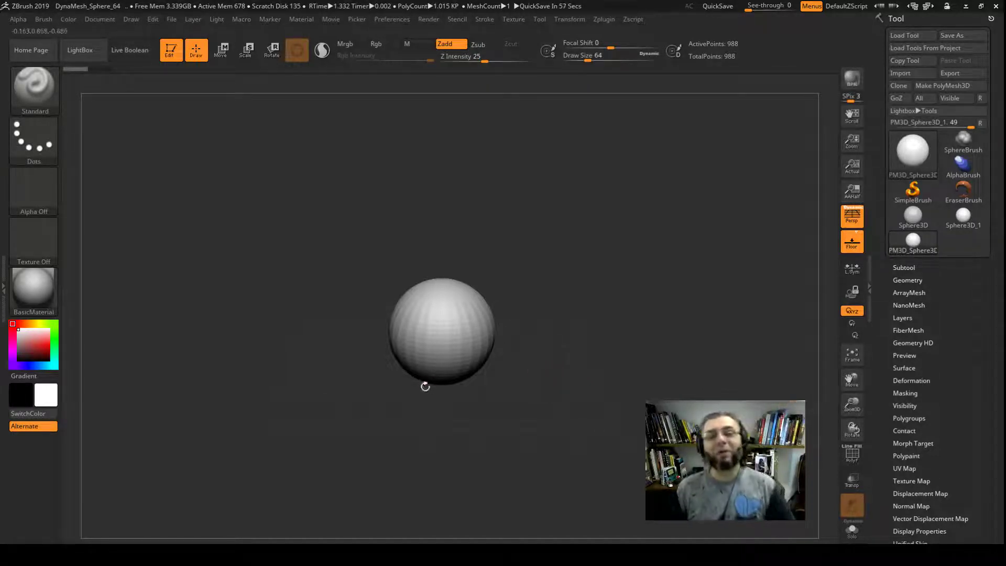
Activate X symmetry and carve mirrored eye grooves, undoing the last stroke
{"action": "left_click", "coordinate": [570, 20]}
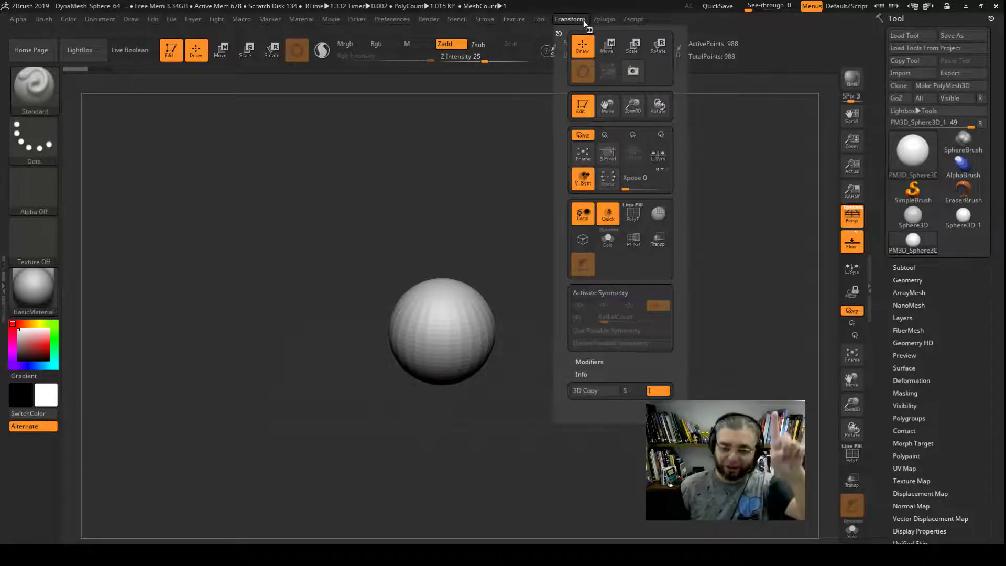
{"action": "left_click", "coordinate": [570, 19]}
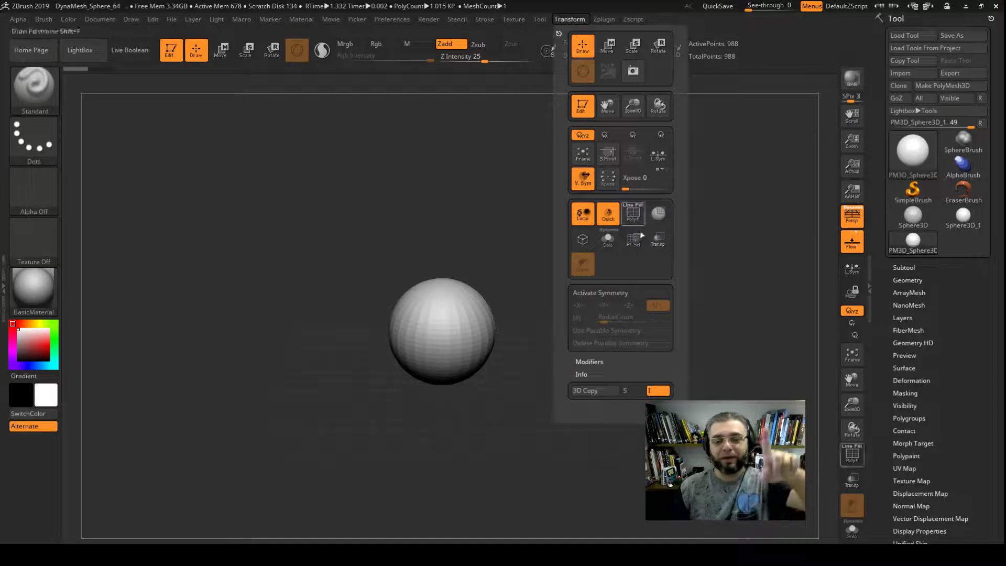
{"action": "left_click", "coordinate": [604, 295]}
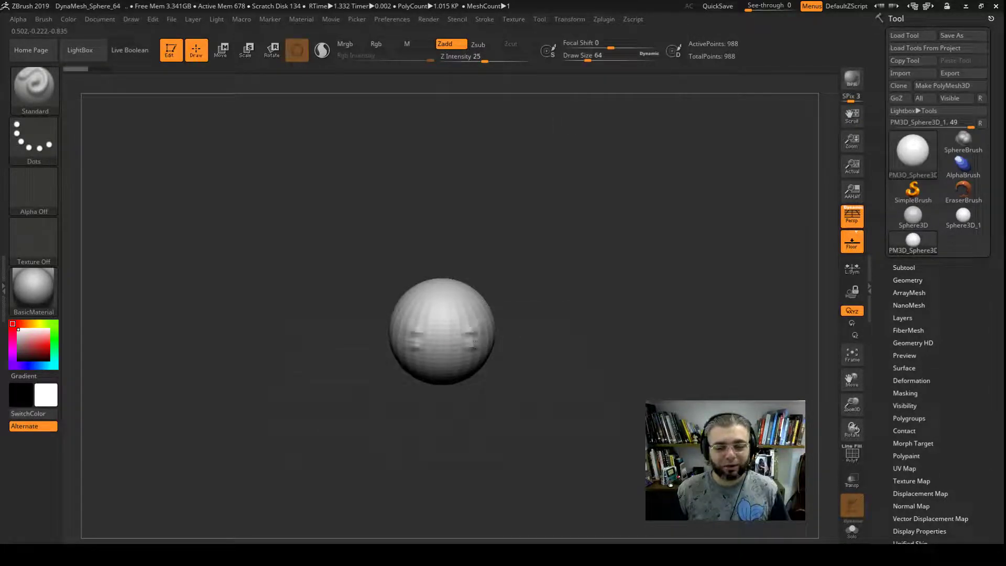
{"action": "left_click_drag", "start_coordinate": [474, 343], "coordinate": [466, 341]}
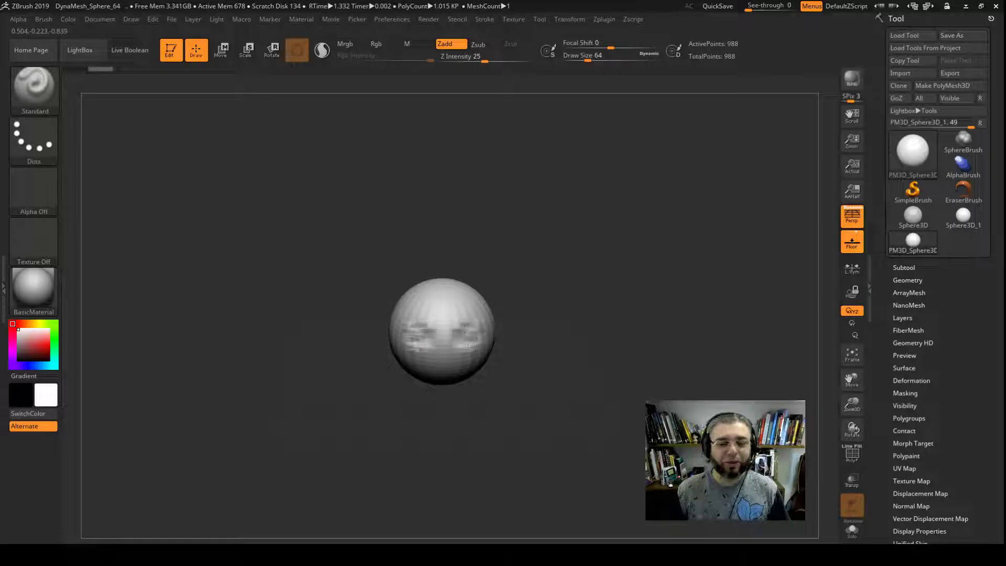
{"action": "right_click_drag", "start_coordinate": [466, 342], "coordinate": [449, 341], "text": "alt"}
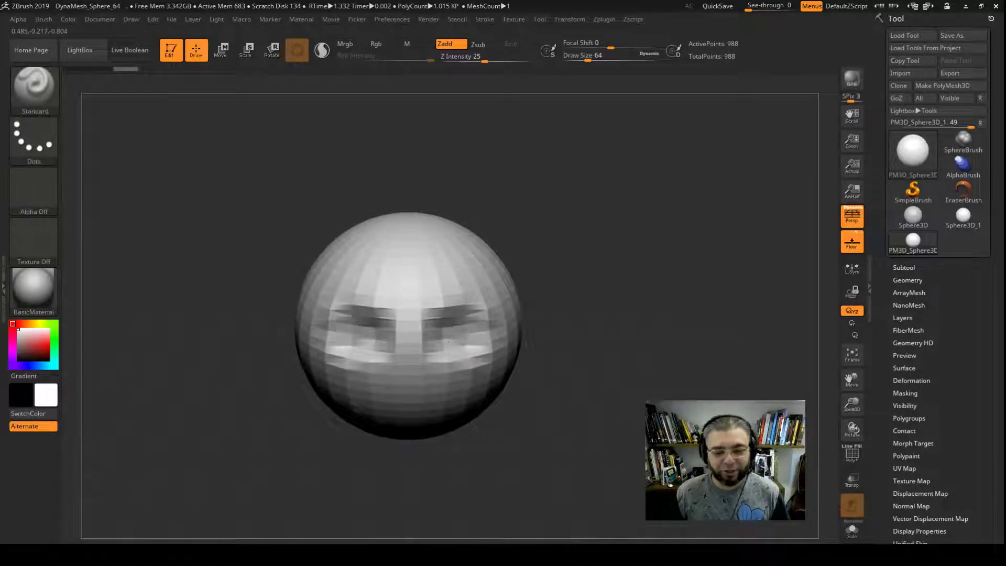
{"action": "key", "text": "ctrl+z"}
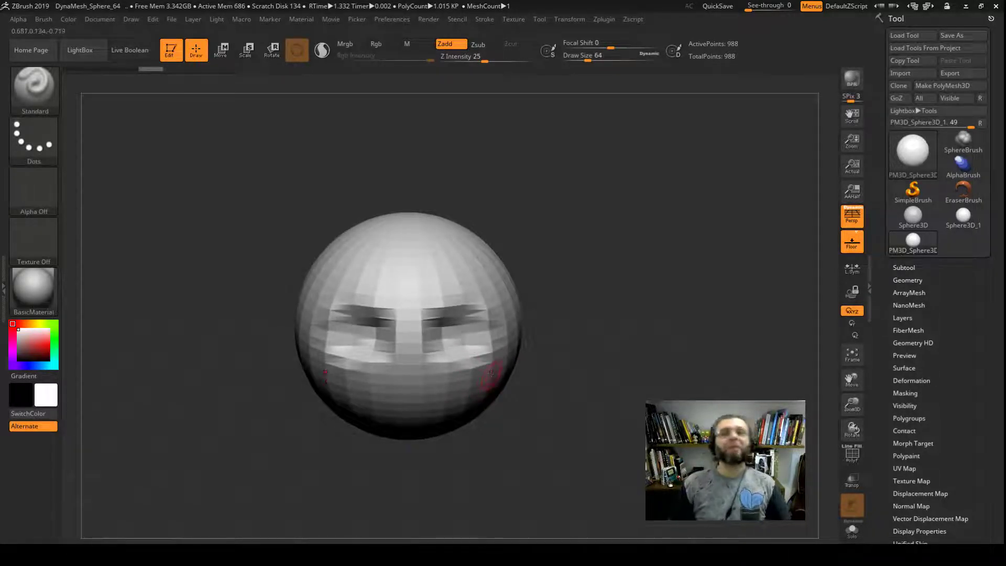
Remesh the sphere with DynaMesh at resolution 64
{"action": "left_click", "coordinate": [902, 280]}
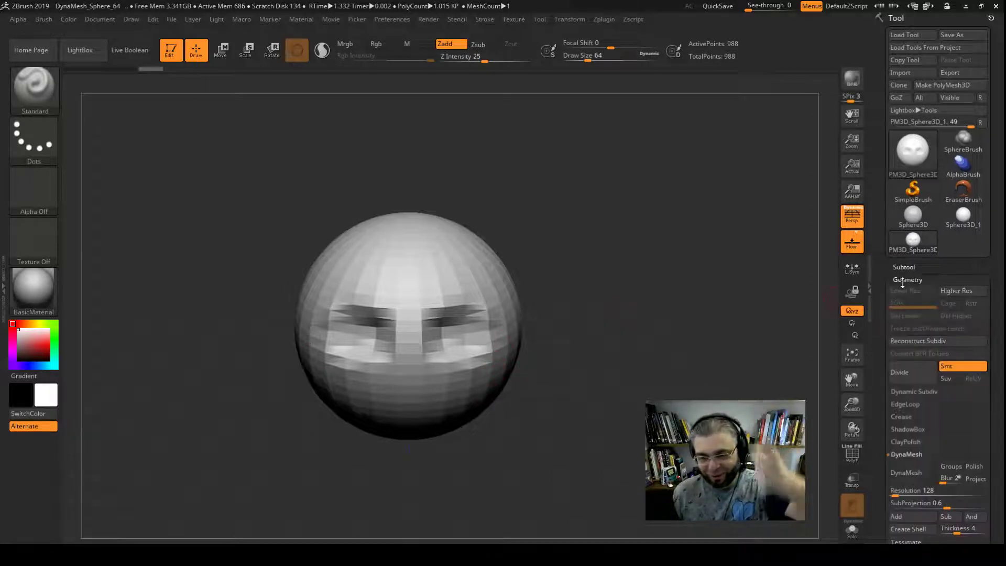
{"action": "left_click", "coordinate": [905, 493]}
{"action": "type", "text": "64"}
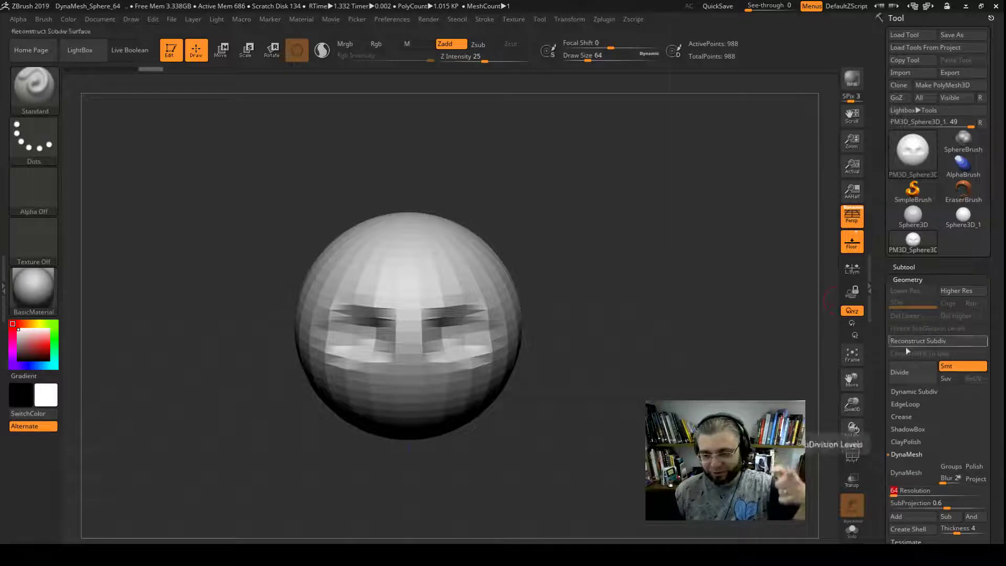
{"action": "key", "text": "Return"}
{"action": "left_click", "coordinate": [922, 473]}
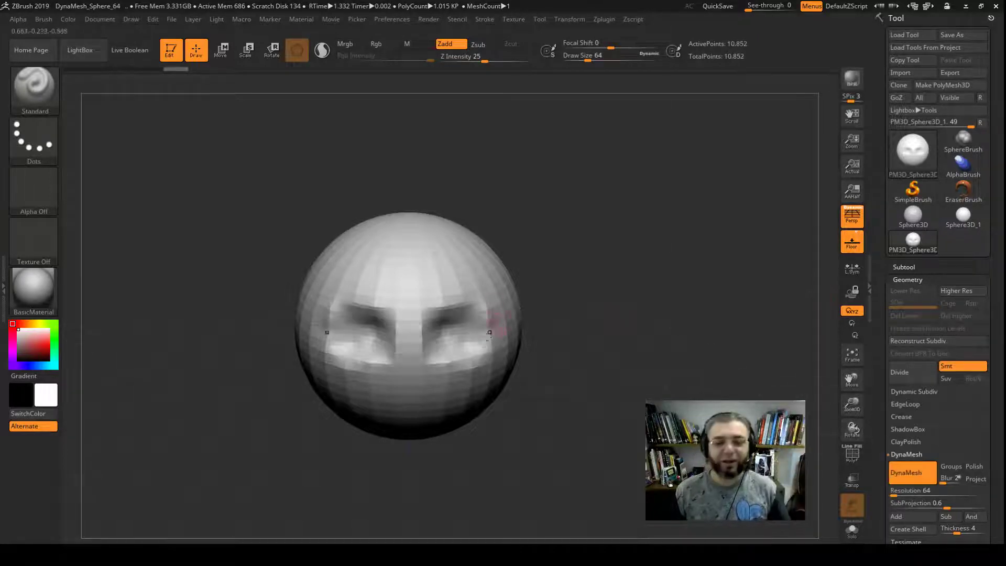
Enlarge the brush and sculpt deeper eye sockets, a nose ridge and a smiling mouth
{"action": "key", "text": "space"}
{"action": "mouse_move", "coordinate": [466, 303]}
{"action": "left_mouse_down"}
{"action": "mouse_move", "coordinate": [487, 303]}
{"action": "mouse_move", "coordinate": [448, 267]}
{"action": "left_mouse_up"}
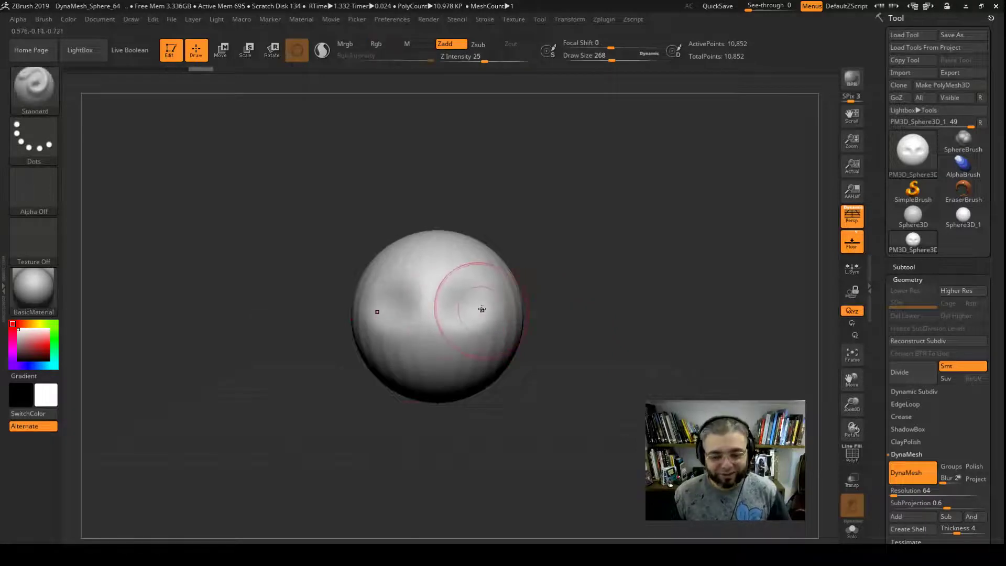
{"action": "key", "text": "space"}
{"action": "left_click_drag", "start_coordinate": [471, 315], "coordinate": [458, 293]}
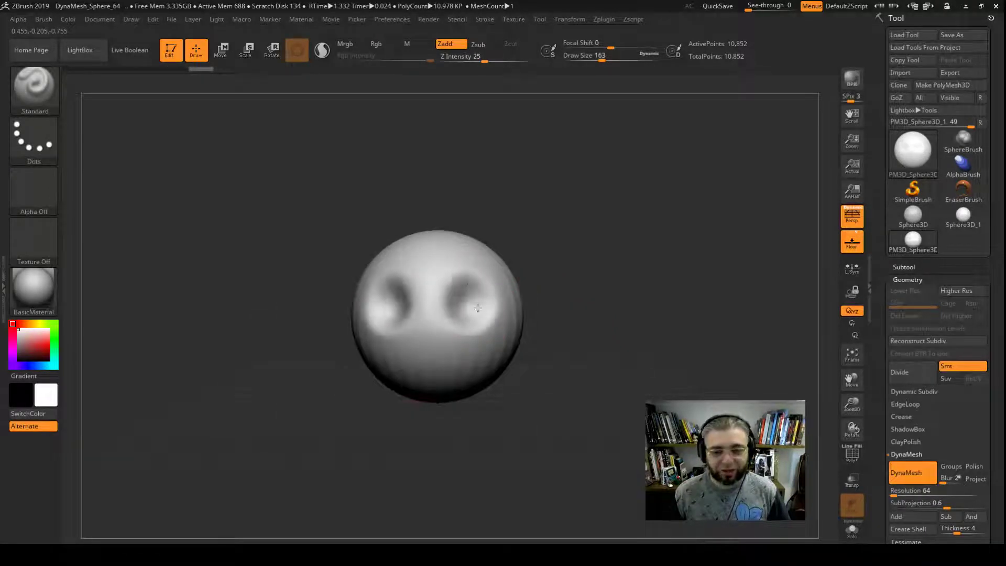
{"action": "left_click_drag", "start_coordinate": [404, 314], "coordinate": [398, 291]}
{"action": "mouse_move", "coordinate": [437, 258]}
{"action": "left_mouse_down"}
{"action": "mouse_move", "coordinate": [427, 350]}
{"action": "mouse_move", "coordinate": [435, 367]}
{"action": "mouse_move", "coordinate": [455, 369]}
{"action": "left_mouse_up"}
{"action": "left_click_drag", "start_coordinate": [393, 362], "coordinate": [467, 362]}
{"action": "mouse_move", "coordinate": [582, 353]}
{"action": "left_mouse_down", "text": "alt"}
{"action": "mouse_move", "coordinate": [577, 331]}
{"action": "mouse_move", "coordinate": [588, 366]}
{"action": "left_mouse_up", "text": "alt"}
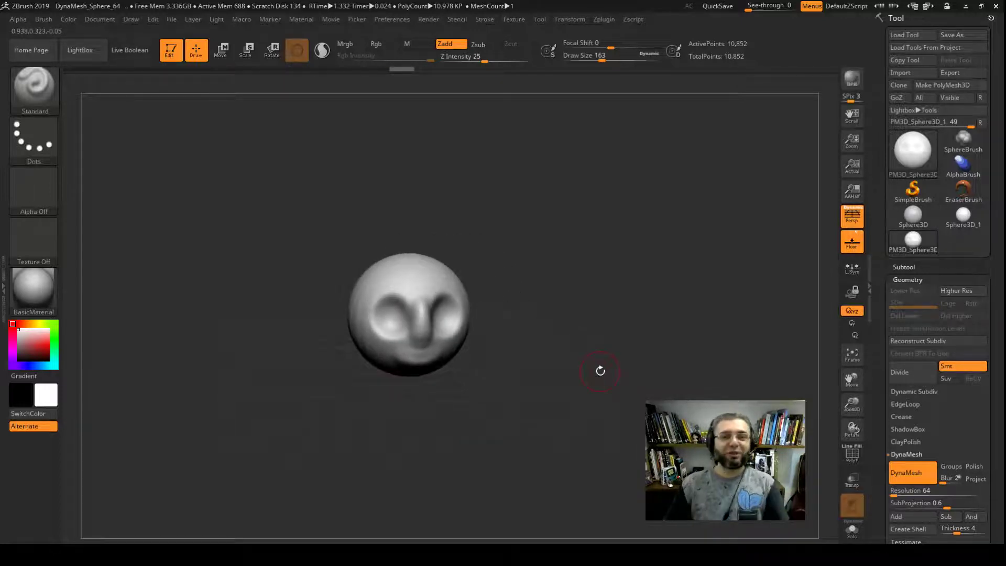
Reset ZBrush with Preferences > Init ZBrush and open LightBox's Project library
{"action": "left_click", "coordinate": [391, 18]}
{"action": "left_click", "coordinate": [408, 39]}
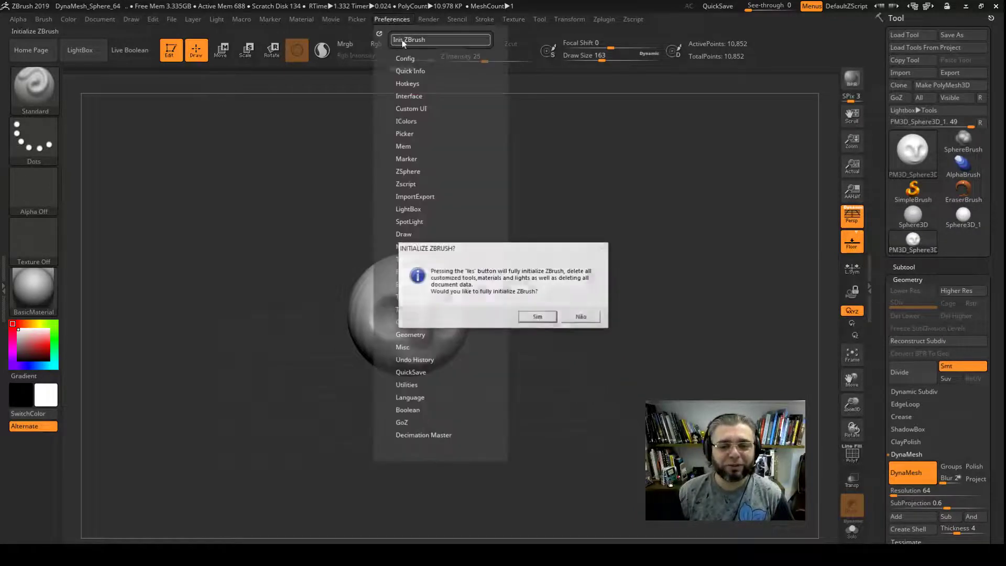
{"action": "left_click", "coordinate": [540, 318]}
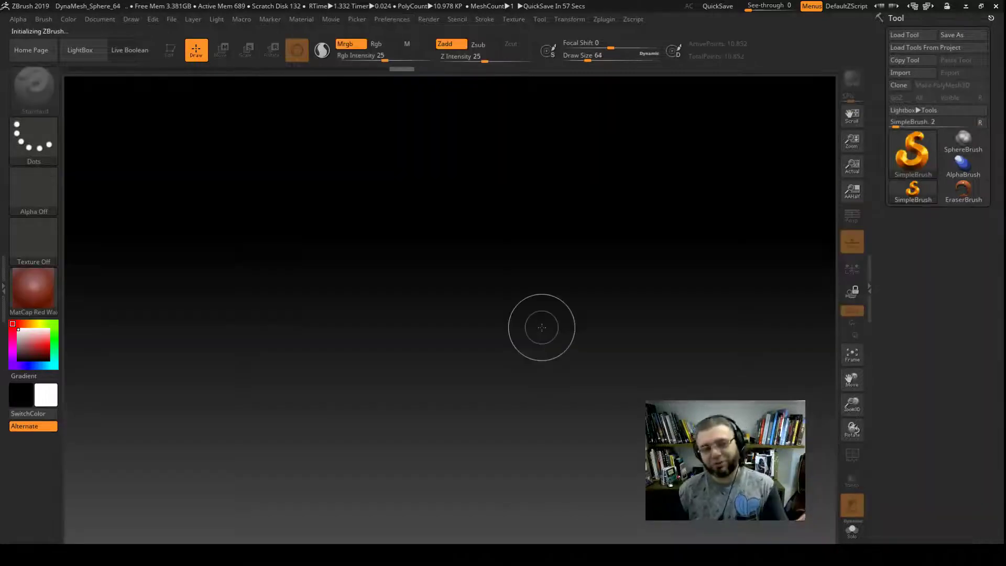
{"action": "left_click", "coordinate": [80, 50]}
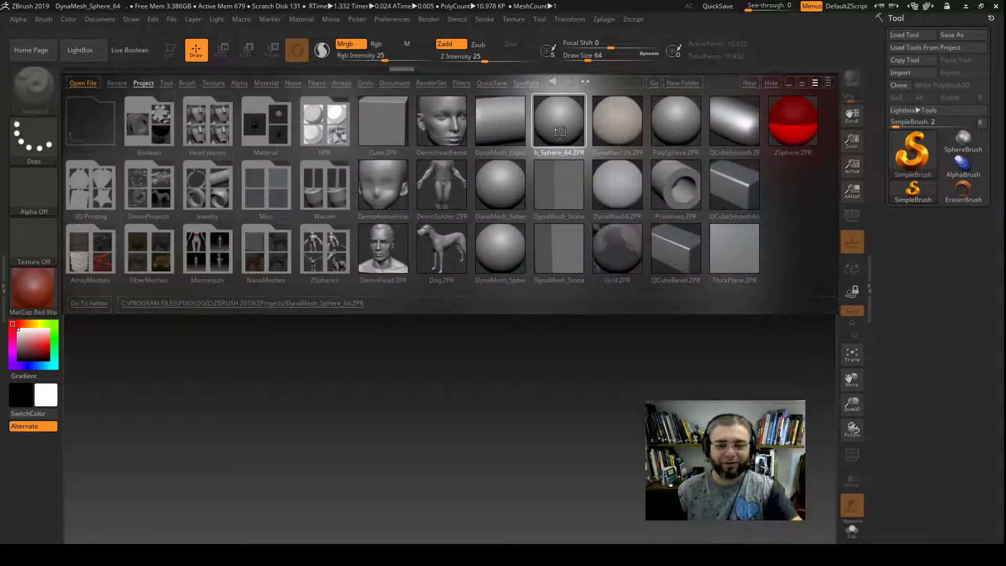
Load DynaMesh_Sphere_64.ZPR, sculpt mirrored eye-socket dents, and orbit the view
{"action": "double_click", "coordinate": [560, 132]}
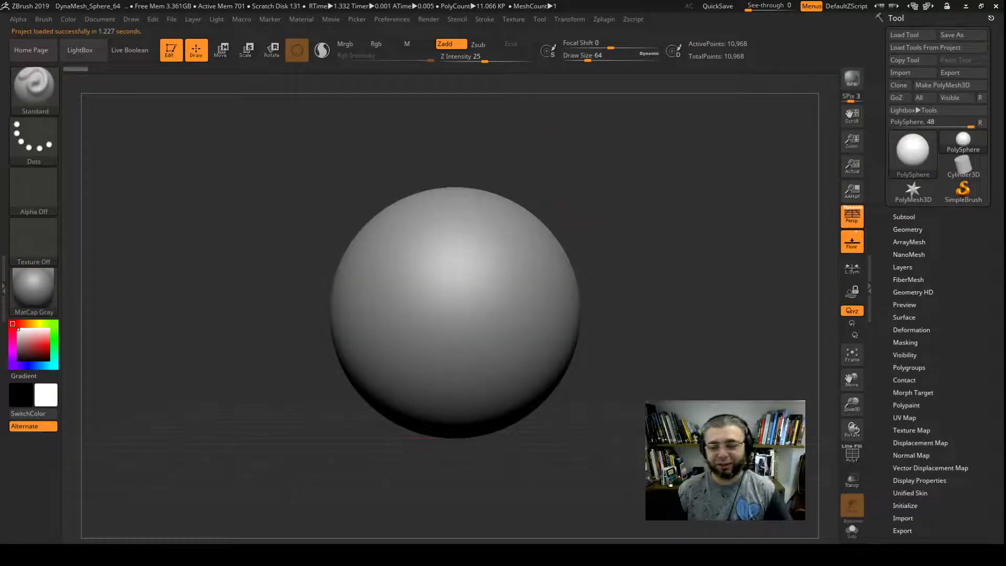
{"action": "left_click_drag", "start_coordinate": [400, 282], "coordinate": [398, 291], "text": "alt"}
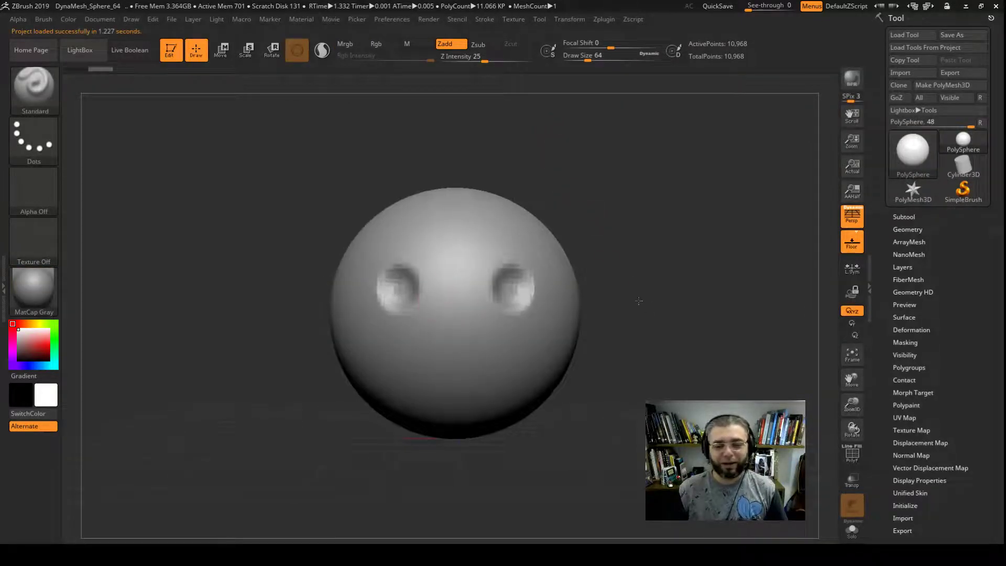
{"action": "left_click_drag", "start_coordinate": [638, 301], "coordinate": [651, 325]}
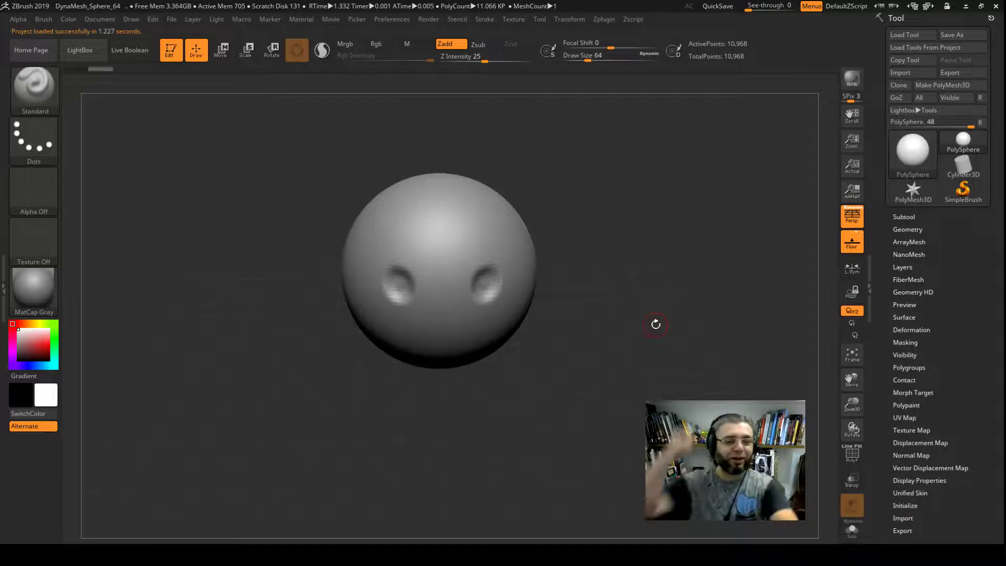